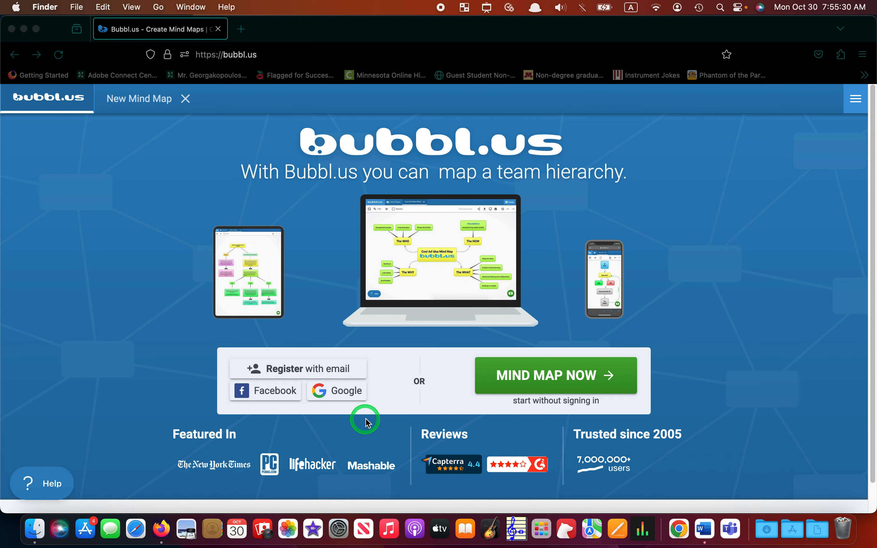
# - Examine the email registration form's fields, plan choice and Facebook and Google sign-up options, and close it without registering
pyautogui.click(305, 370)
pyautogui.click(305, 370)
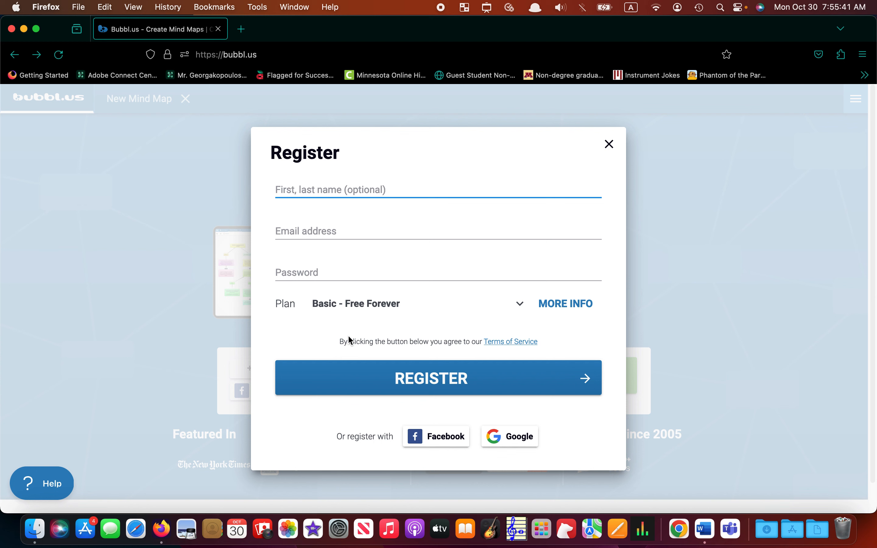
pyautogui.click(333, 316)
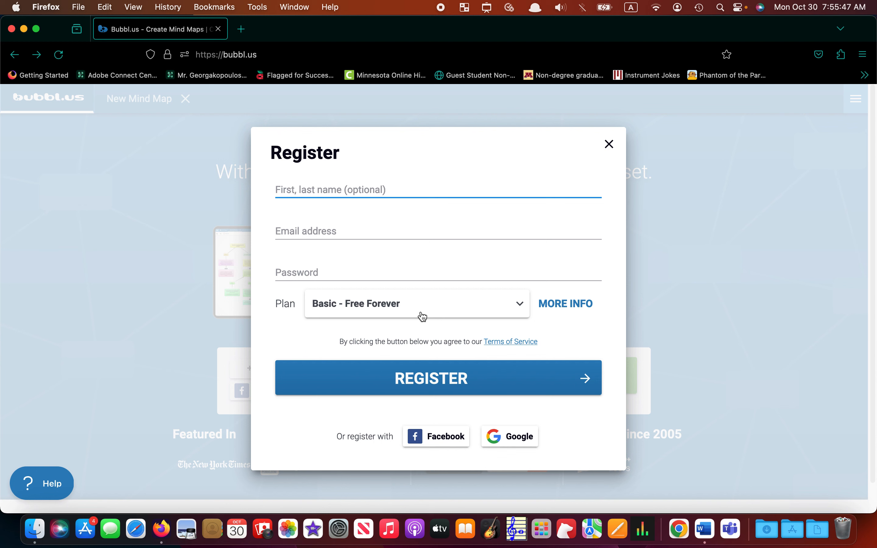
pyautogui.click(439, 459)
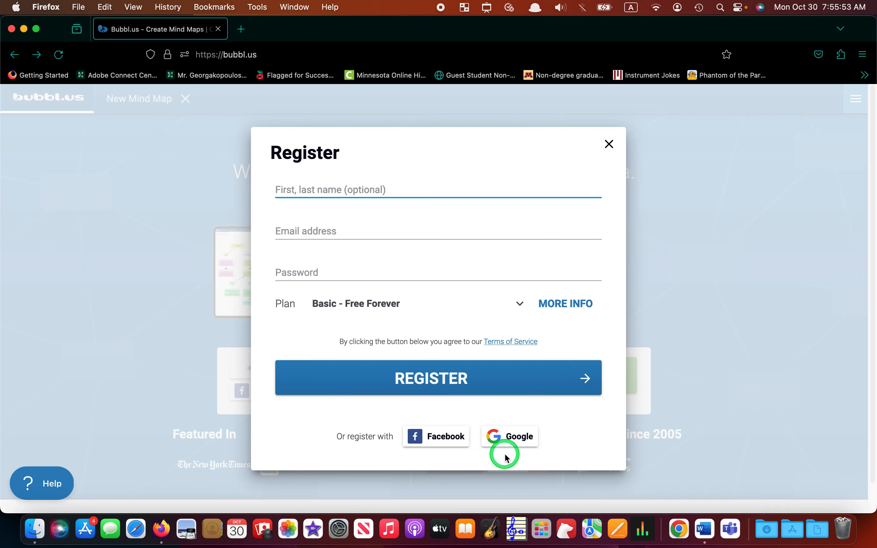
pyautogui.click(608, 144)
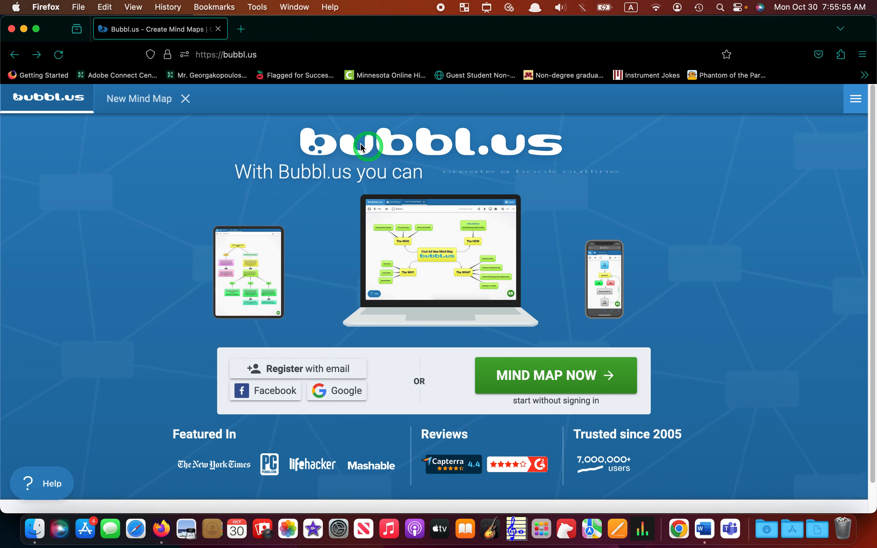
# - Open the new mind map without signing in and rename its starting bubble "Medieval"
pyautogui.click(141, 100)
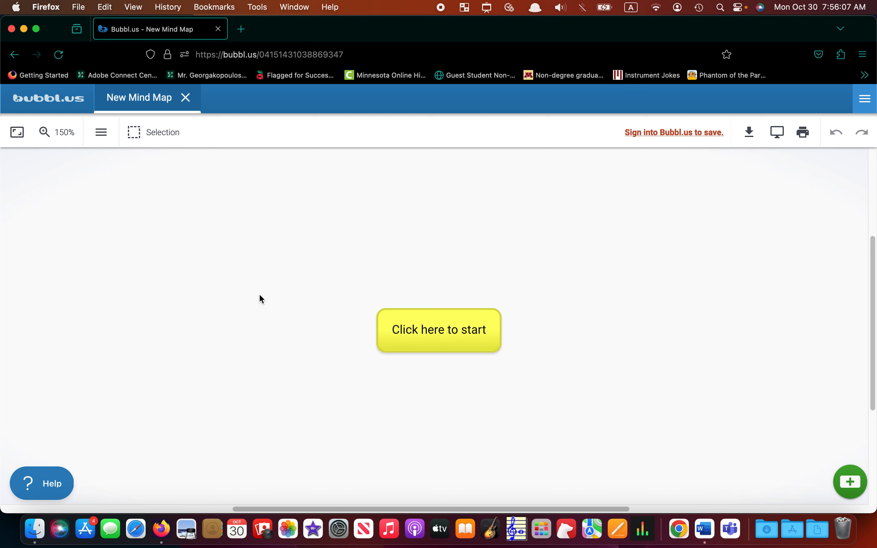
pyautogui.click(480, 347)
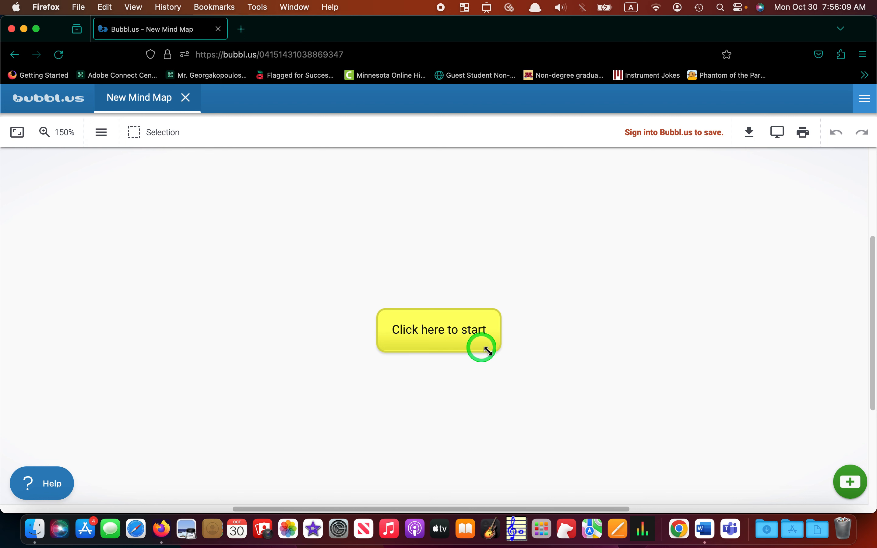
pyautogui.click(439, 336)
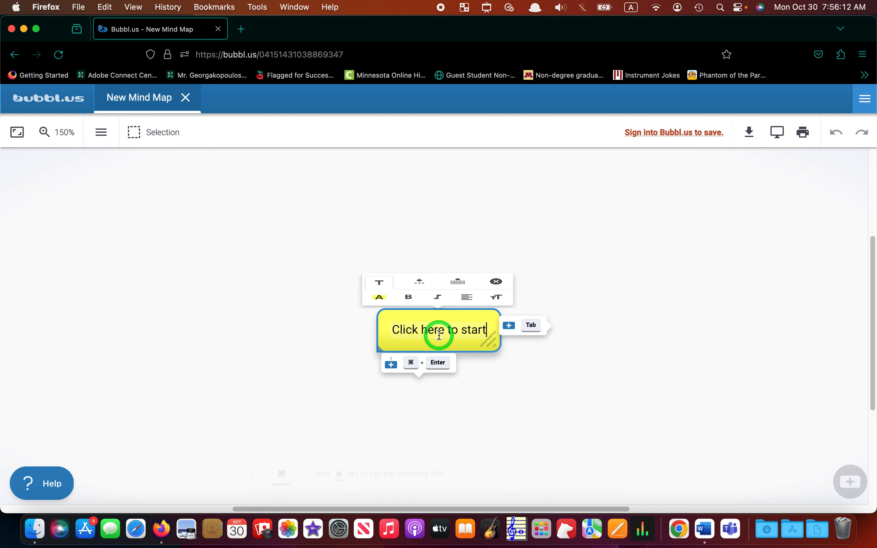
pyautogui.press('super+a')
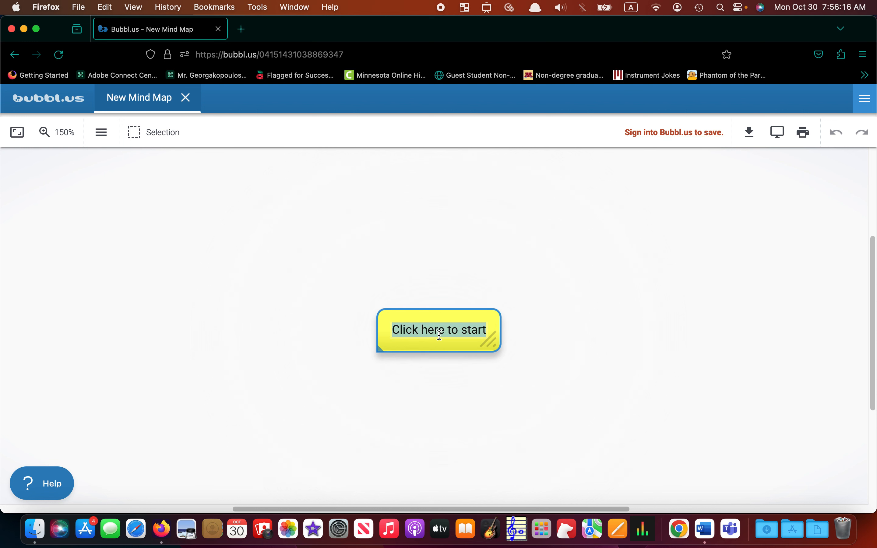
pyautogui.write('Medieval')
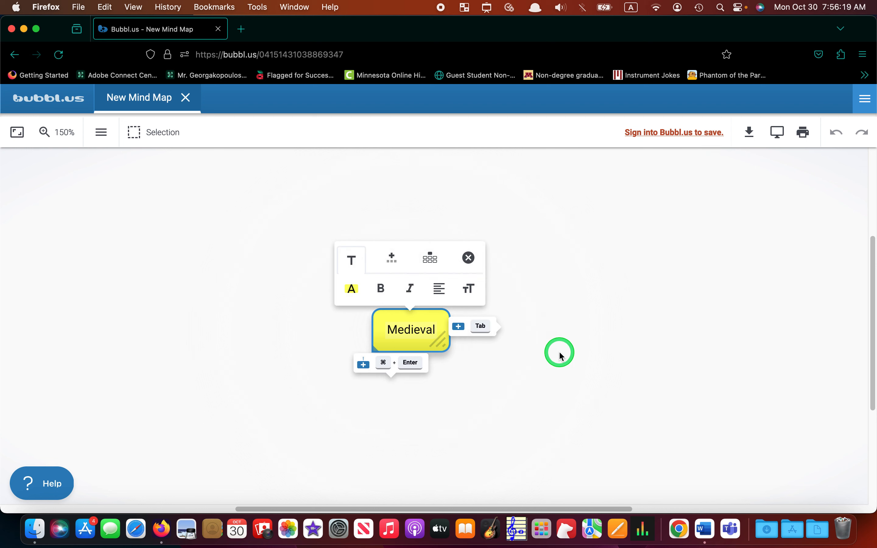
pyautogui.click(560, 355)
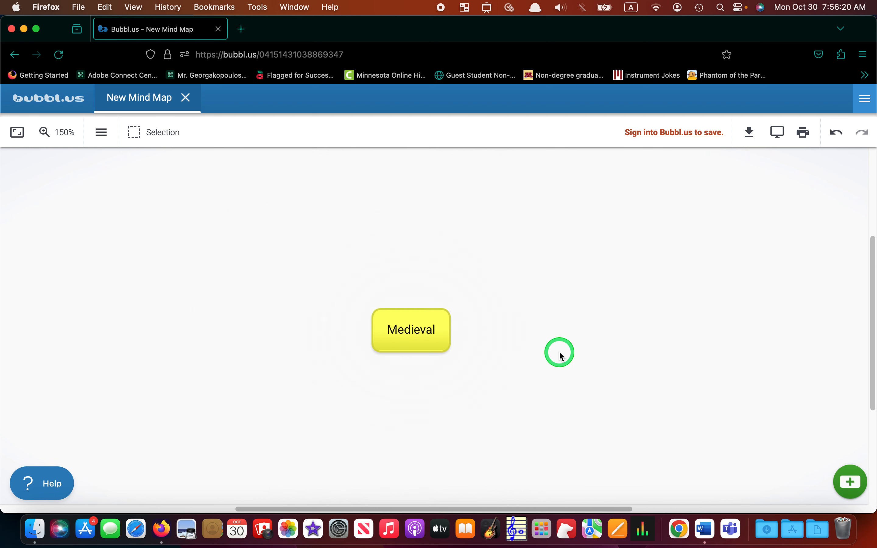
# - Add two separate, unconnected bubbles named "Renaissance" and "Baroque" to the map
pyautogui.click(856, 493)
pyautogui.write('Re')
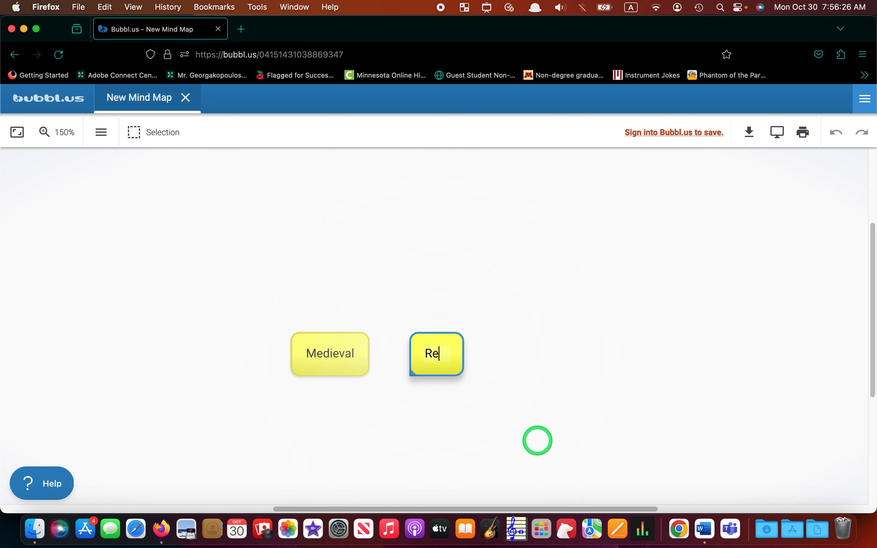
pyautogui.write('naissance')
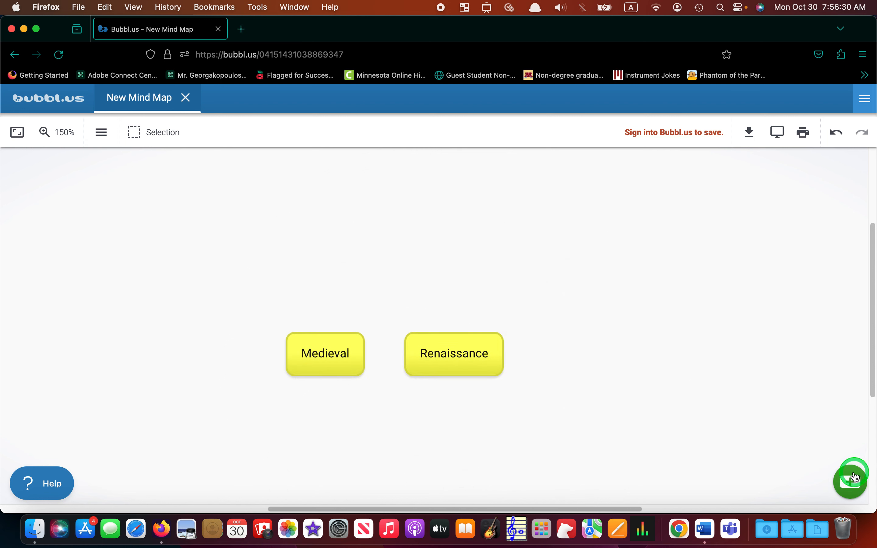
pyautogui.click(851, 480)
pyautogui.write('Baro')
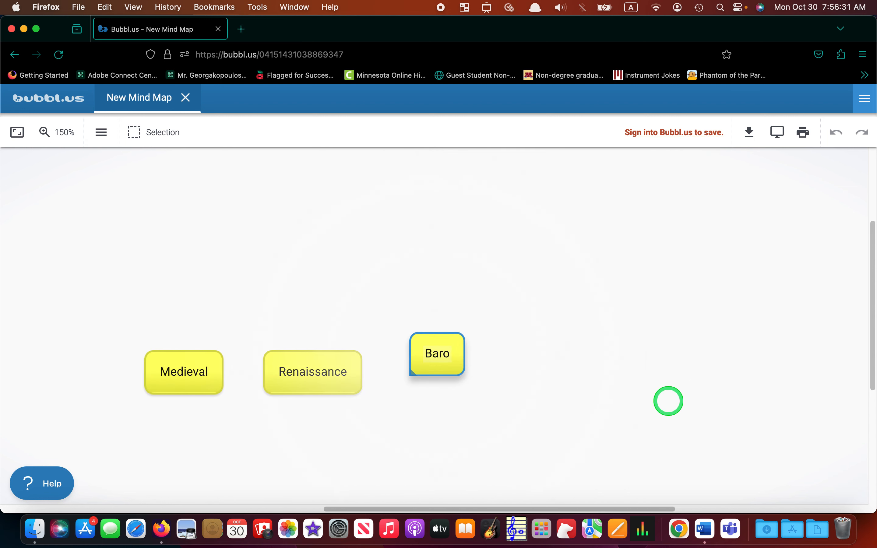
pyautogui.write('que')
# - Add two more standalone bubbles named "Classical" and "Romantic" to continue the sequence of periods
pyautogui.click(837, 484)
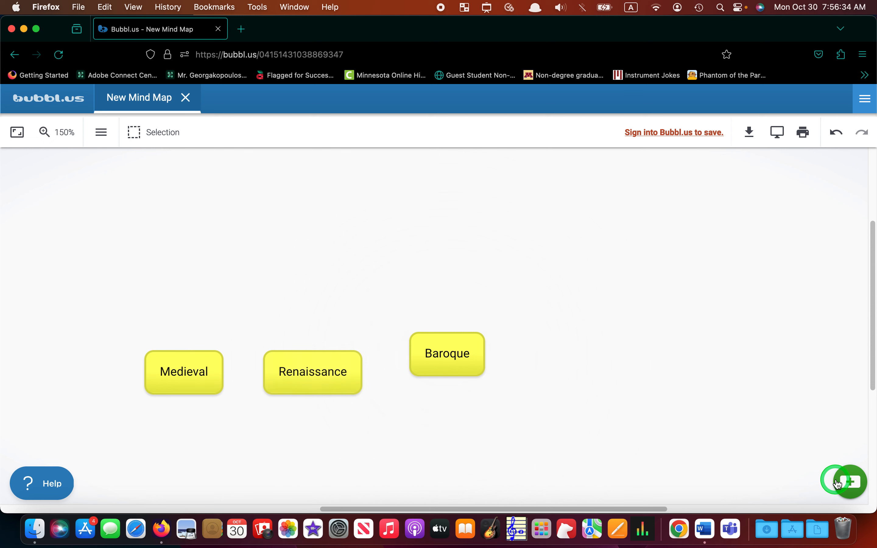
pyautogui.write('Classical')
pyautogui.click(835, 483)
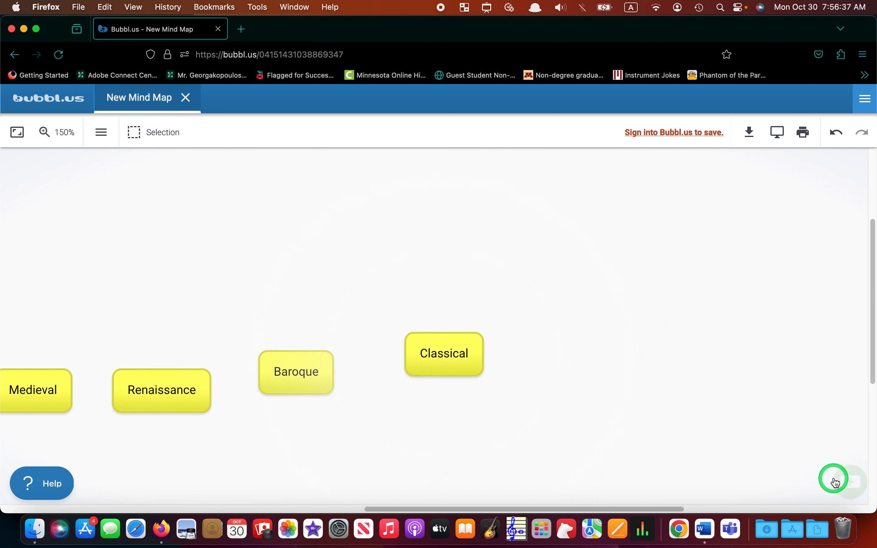
pyautogui.write('Romantic')
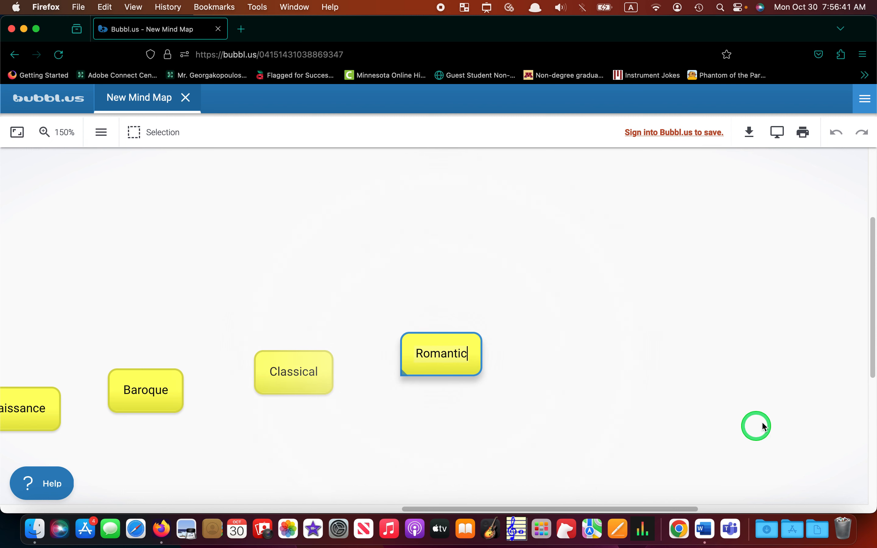
pyautogui.click(797, 427)
# - Add a standalone bubble named "20th Century" after the Romantic bubble
pyautogui.click(850, 481)
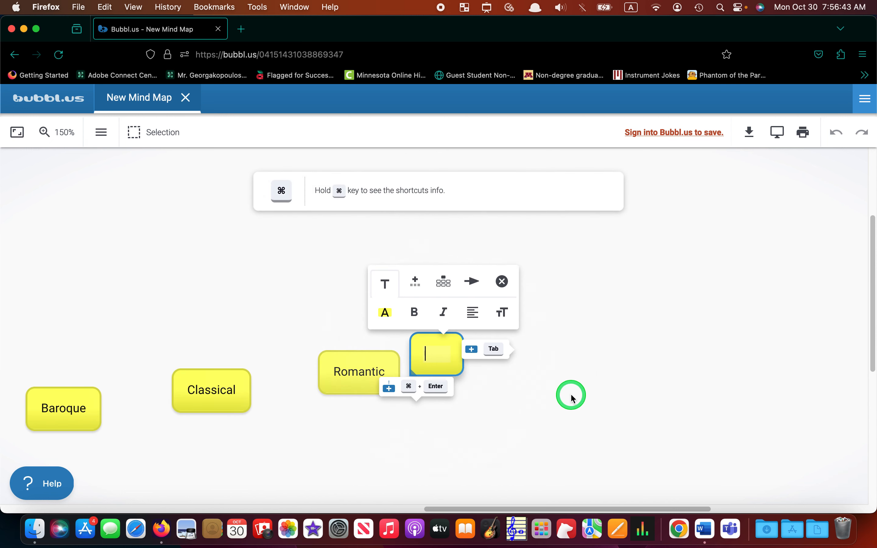
pyautogui.write('20t')
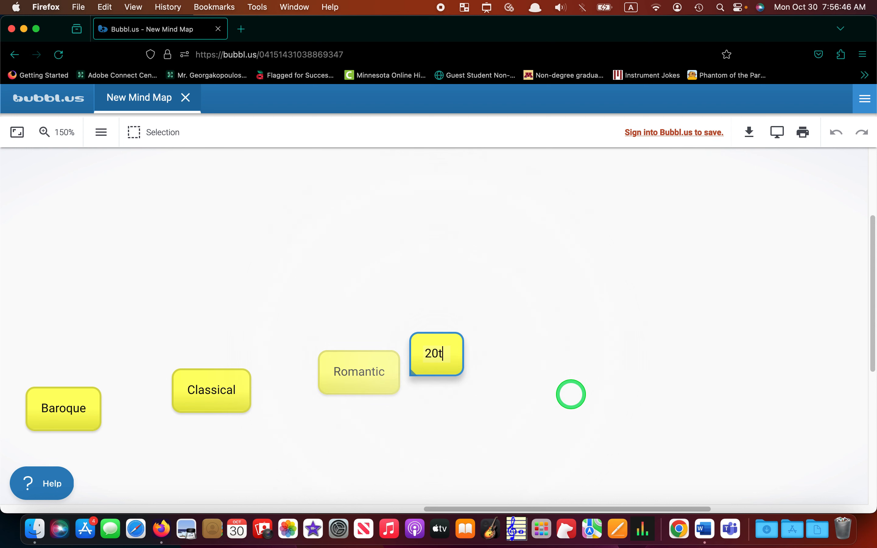
pyautogui.write('h Century')
pyautogui.click(676, 368)
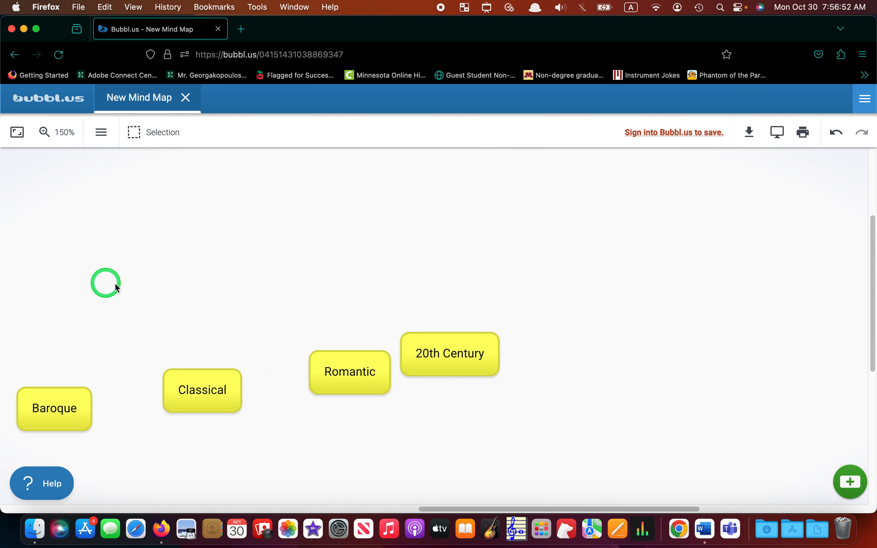
# - Add a child bubble named "Harpsichord" beneath the Baroque bubble
pyautogui.moveTo(211, 288); pyautogui.dragTo(542, 221)
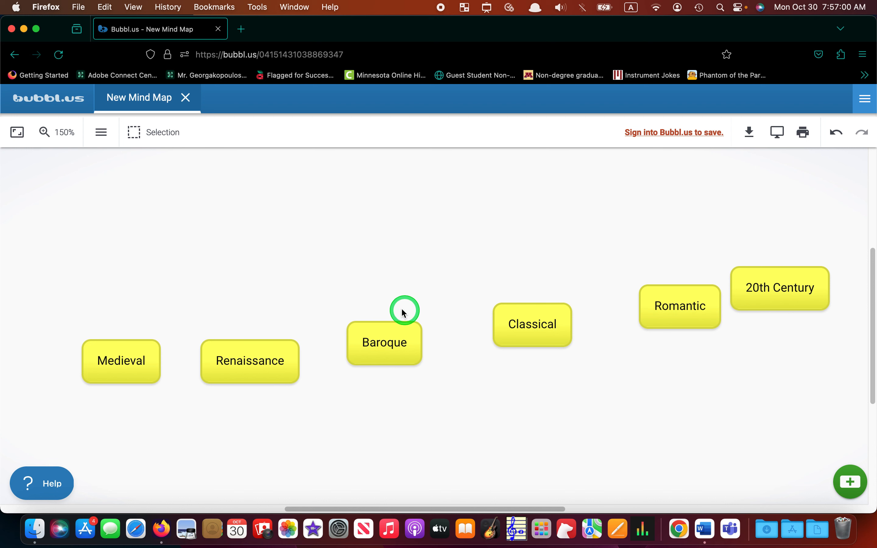
pyautogui.click(56, 141)
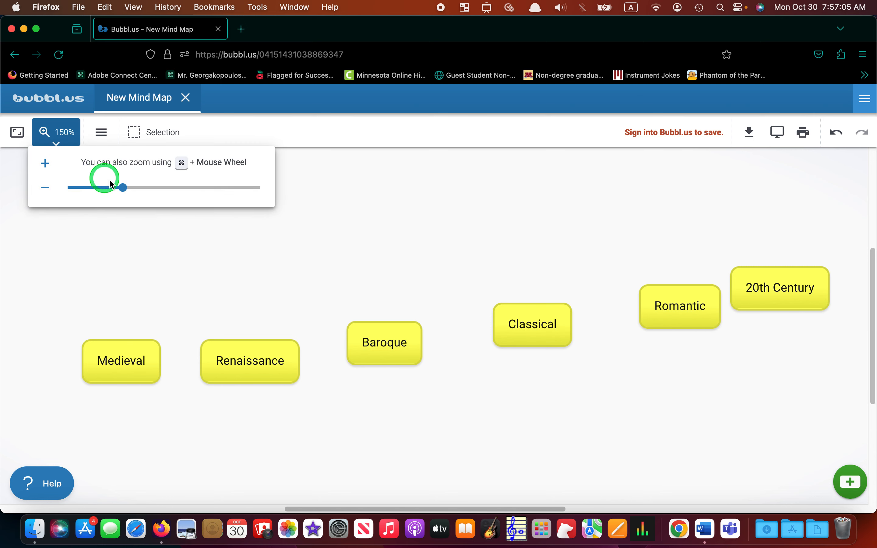
pyautogui.moveTo(123, 190); pyautogui.dragTo(101, 196)
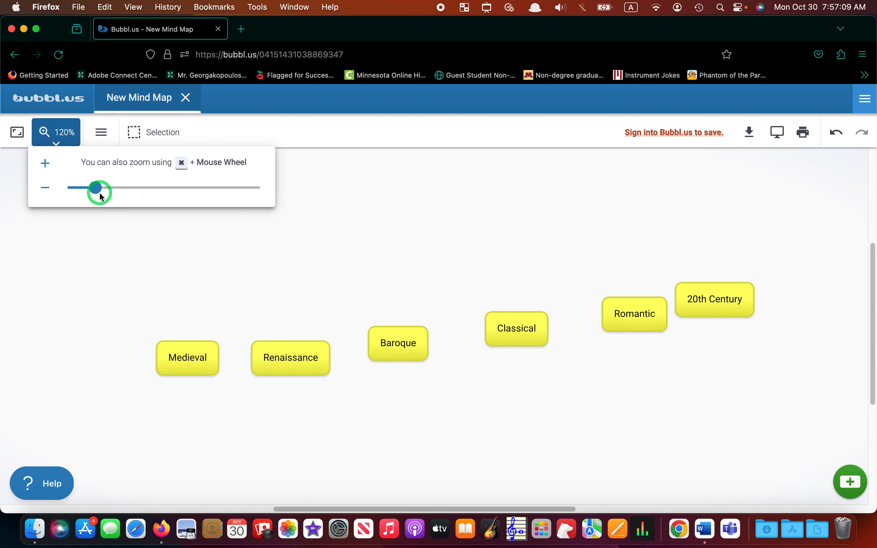
pyautogui.click(299, 215)
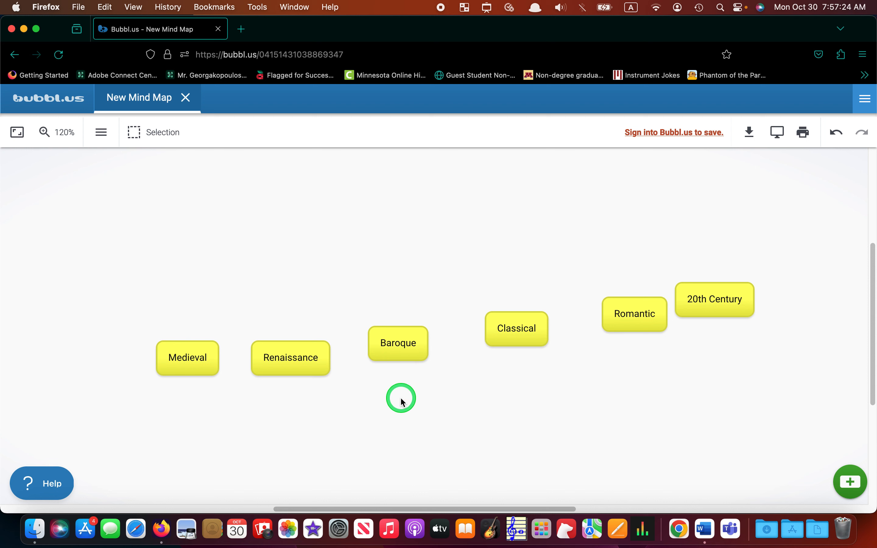
pyautogui.click(399, 355)
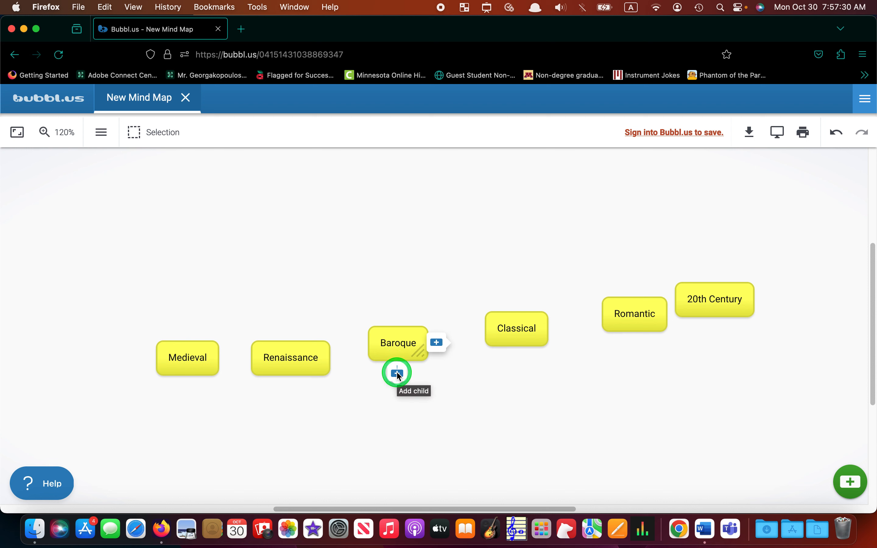
pyautogui.click(397, 373)
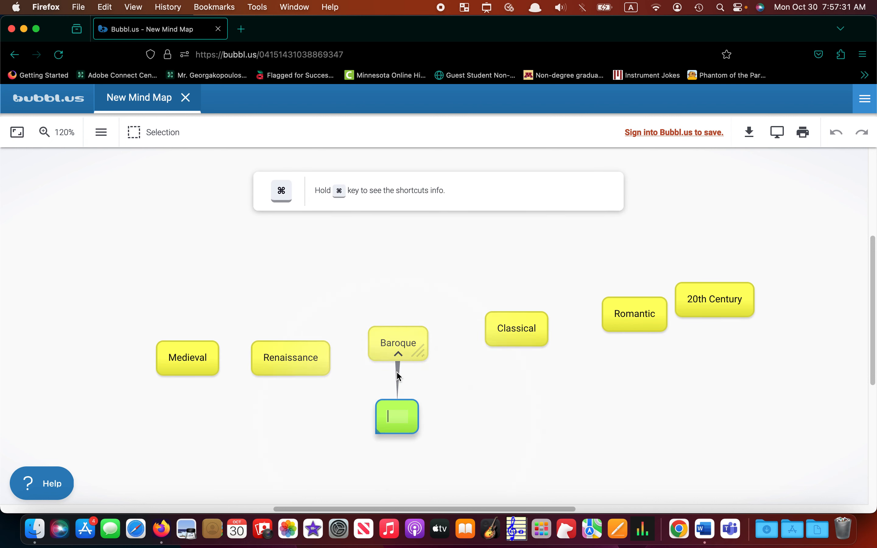
pyautogui.write('Harpsic')
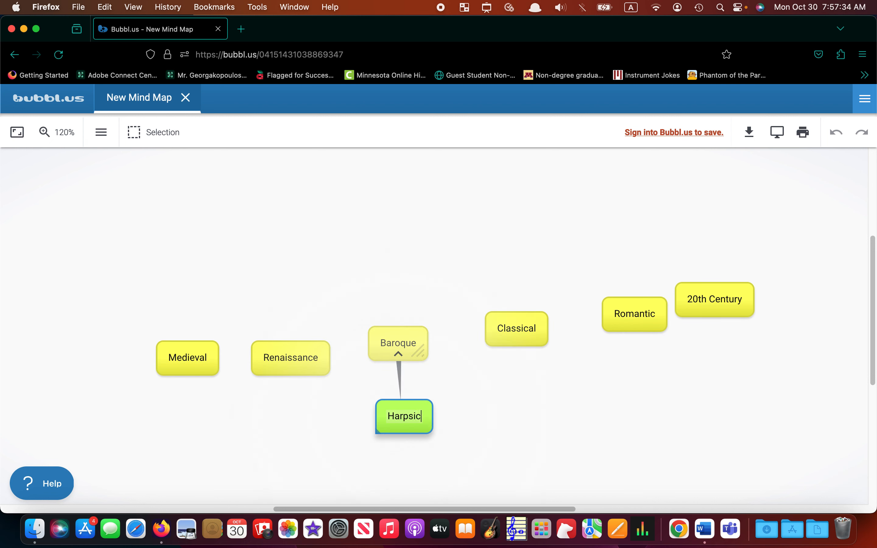
pyautogui.write('hord')
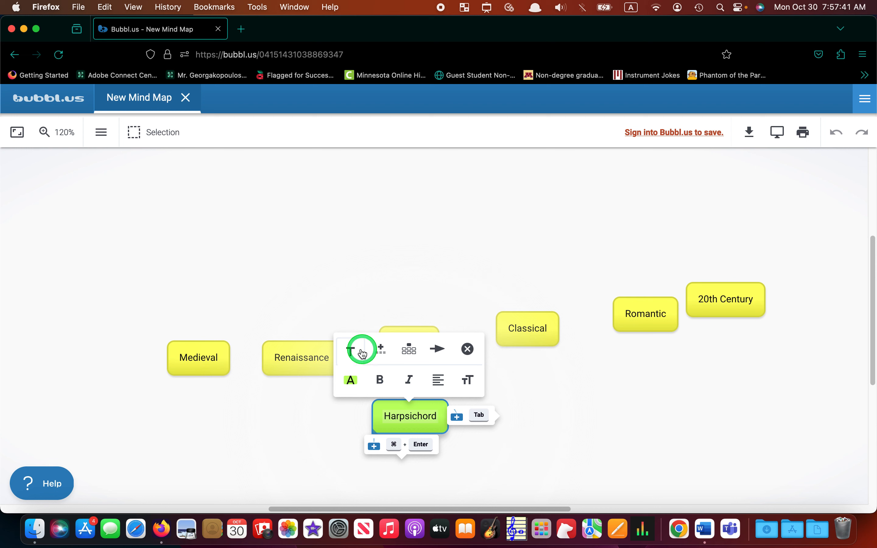
# - Examine the Harpsichord bubble's color palette, its link, attachment, icon and comment options, and the child layout choices without applying any
pyautogui.click(352, 380)
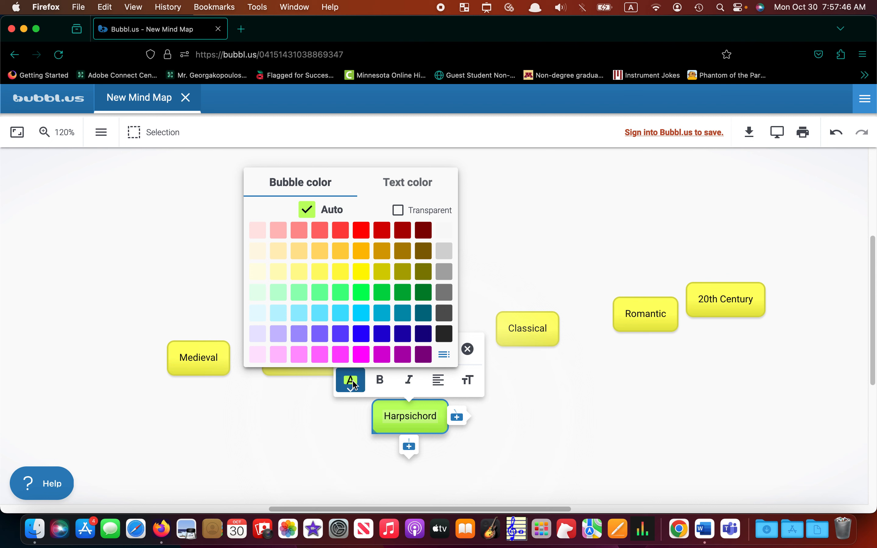
pyautogui.click(561, 391)
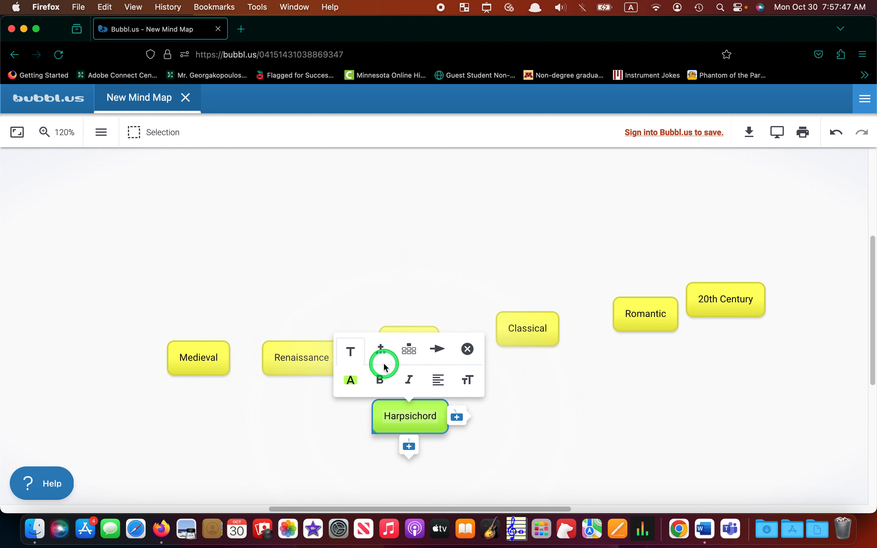
pyautogui.click(384, 349)
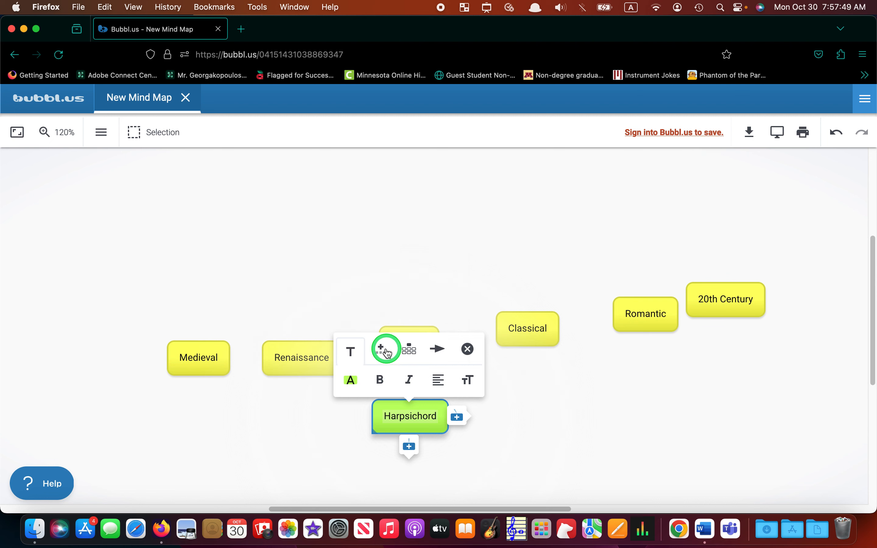
pyautogui.click(380, 379)
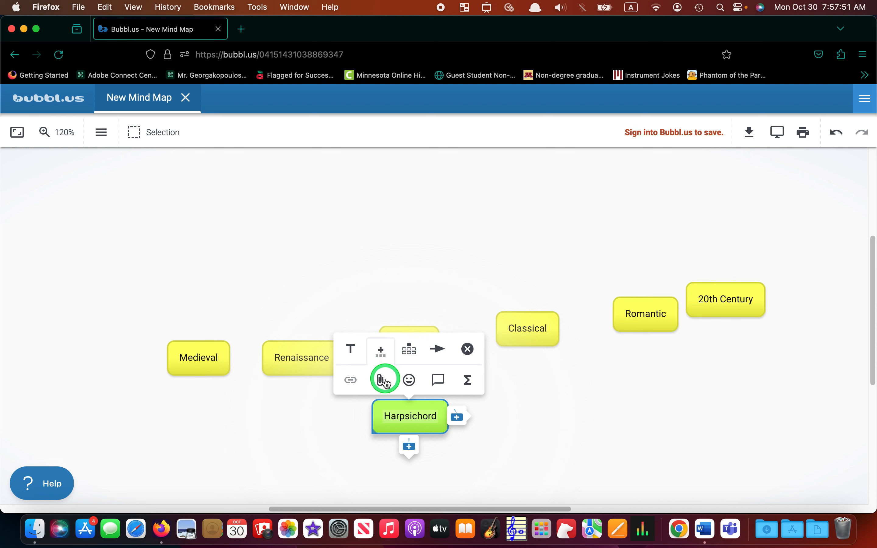
pyautogui.click(409, 380)
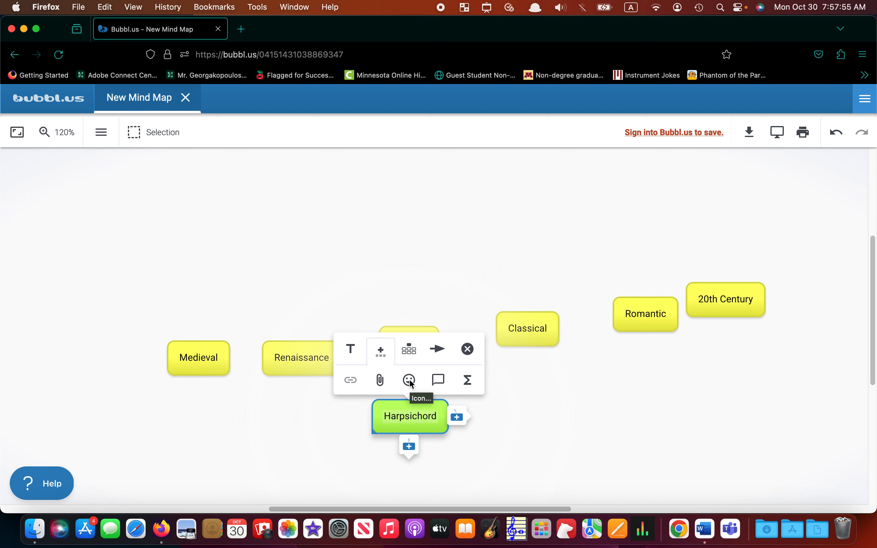
pyautogui.click(438, 379)
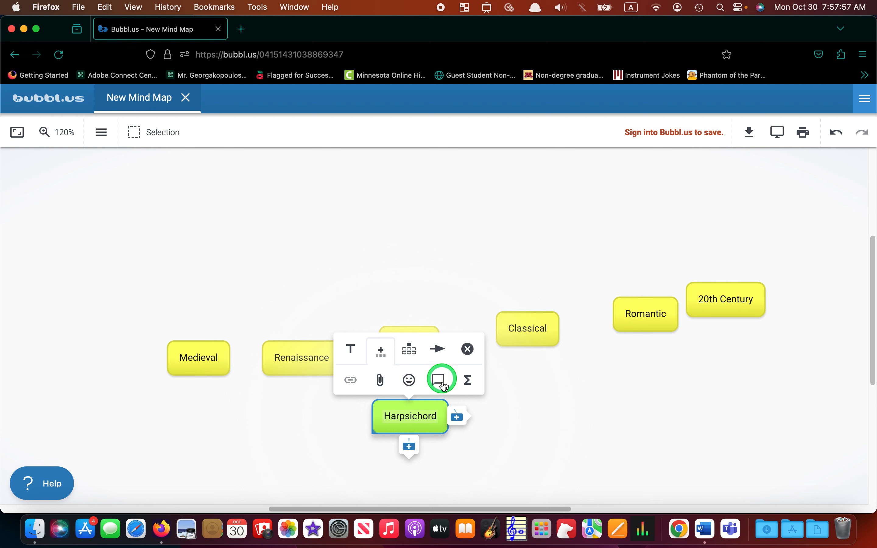
pyautogui.click(409, 350)
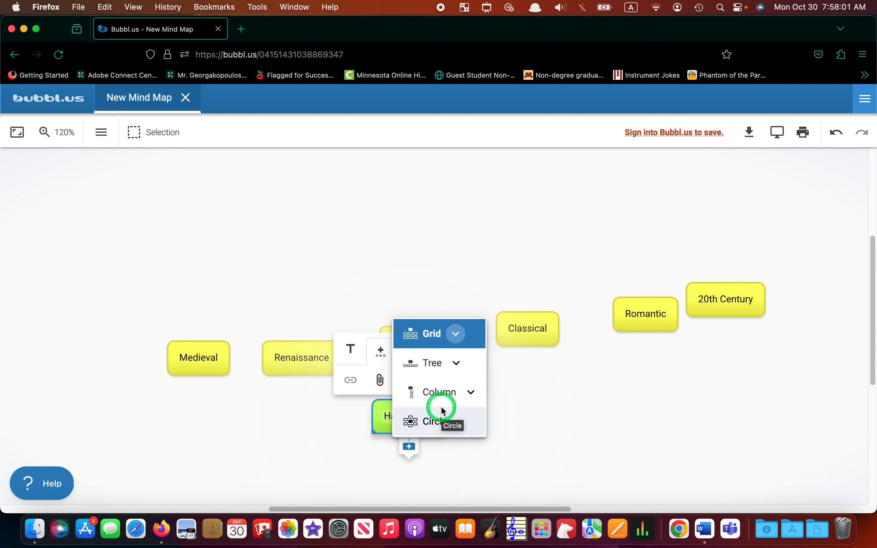
pyautogui.click(383, 278)
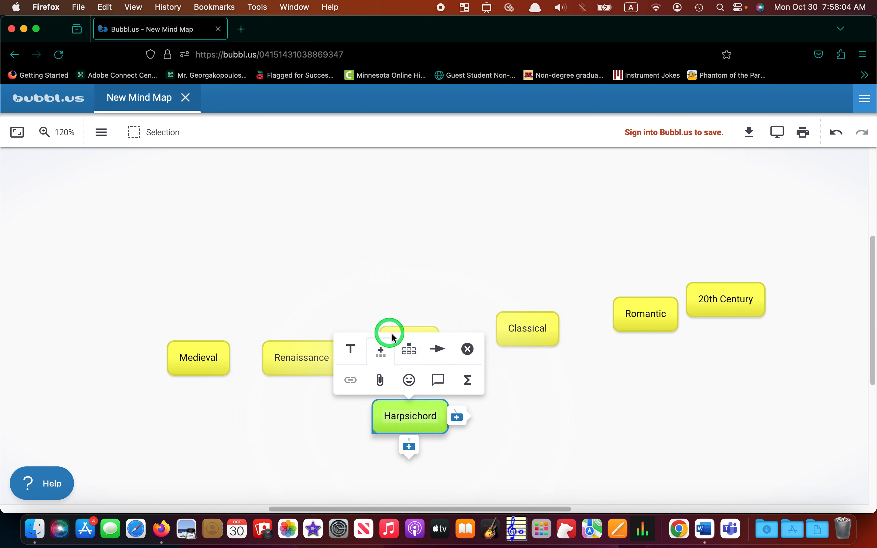
# - Add a child bubble named "Polyphonic Music" beneath the Renaissance bubble
pyautogui.click(536, 391)
pyautogui.moveTo(329, 373)
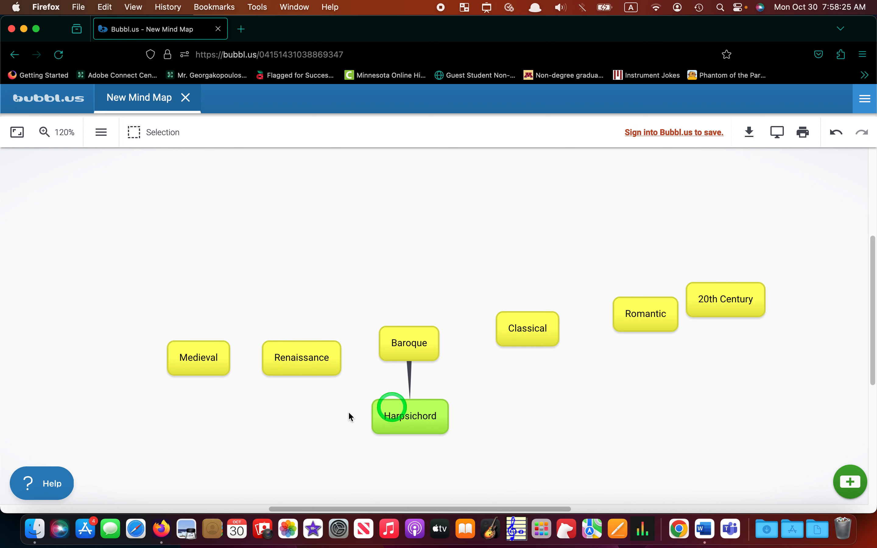
pyautogui.moveTo(290, 377)
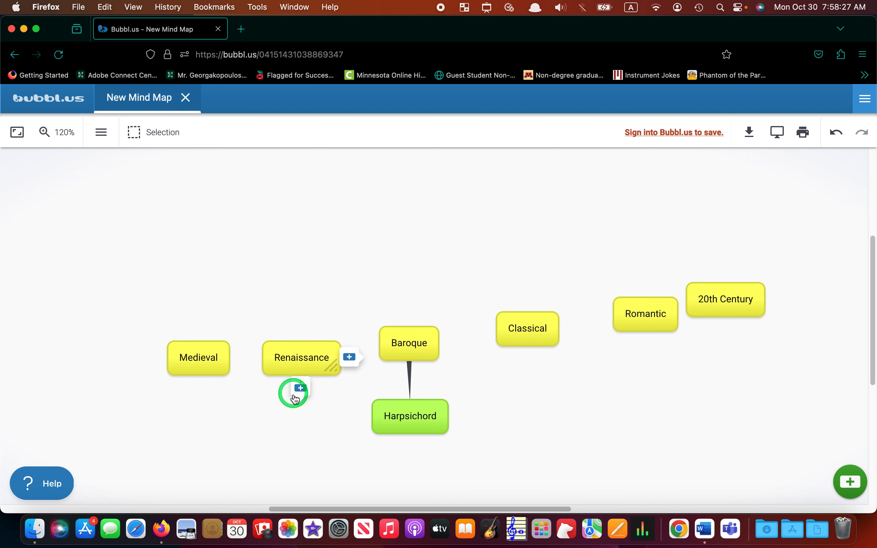
pyautogui.click(298, 387)
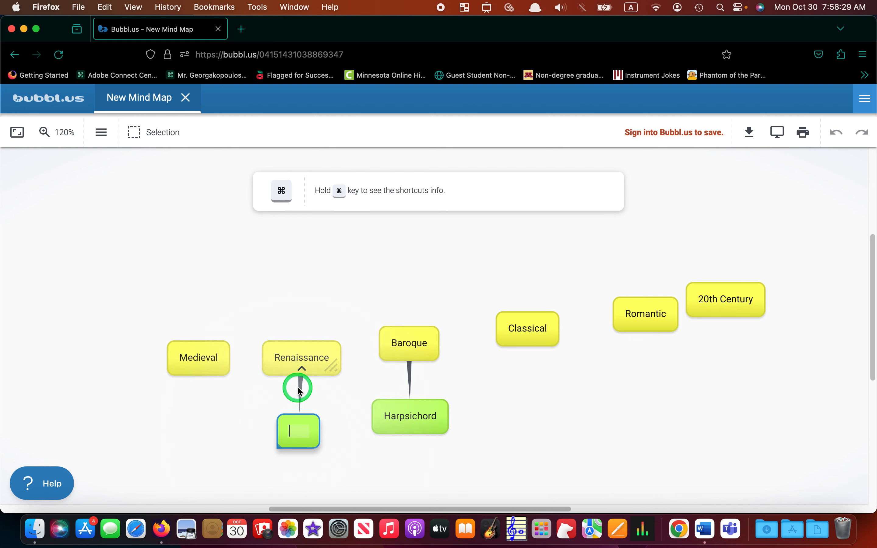
pyautogui.write('Polyph')
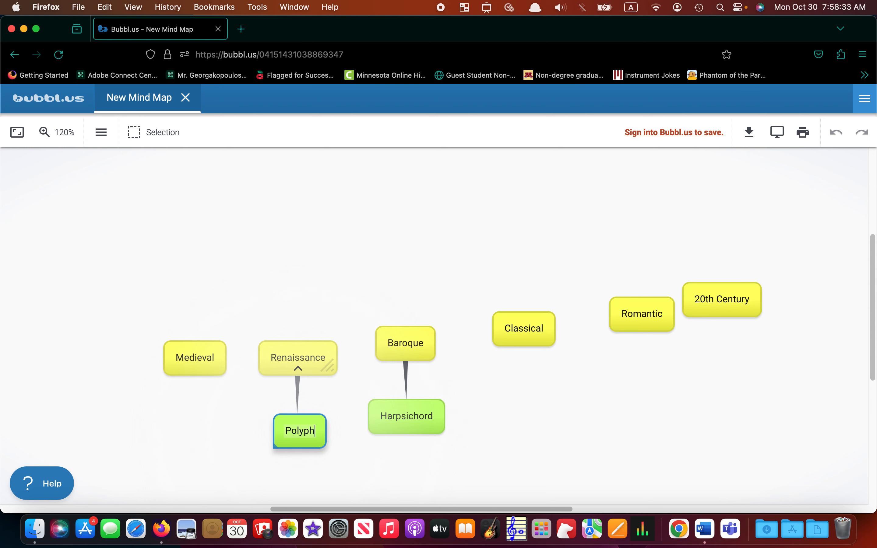
pyautogui.write('onic Music')
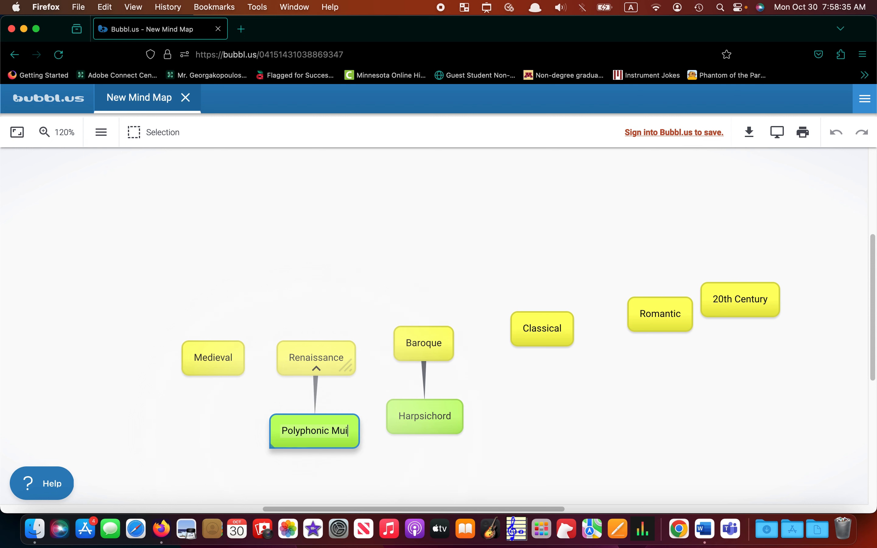
pyautogui.click(531, 442)
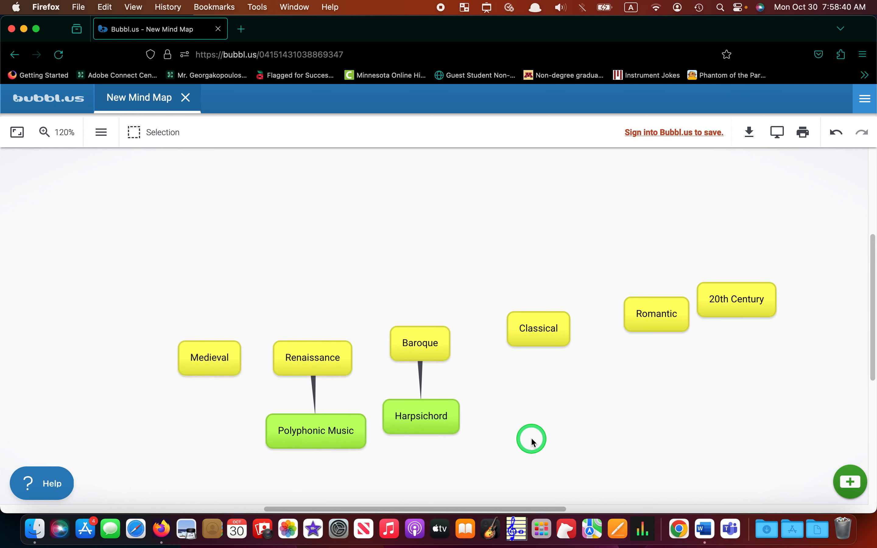
# - Connect the Polyphonic Music bubble to the Baroque bubble with an arrow
pyautogui.click(453, 439)
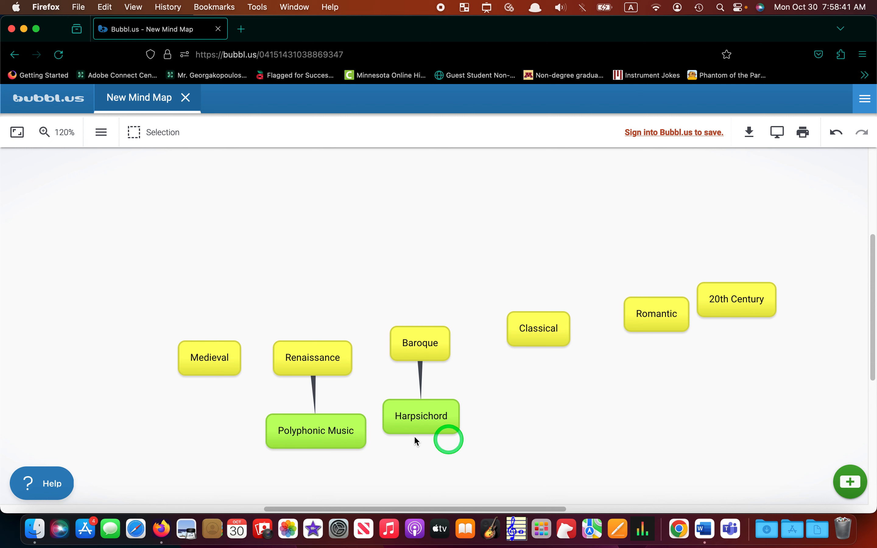
pyautogui.click(315, 431)
pyautogui.click(320, 433)
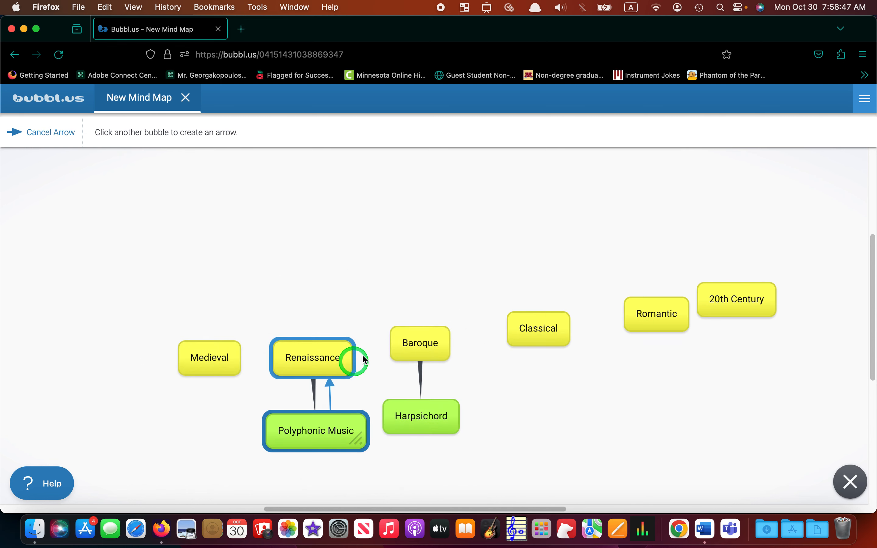
pyautogui.click(406, 347)
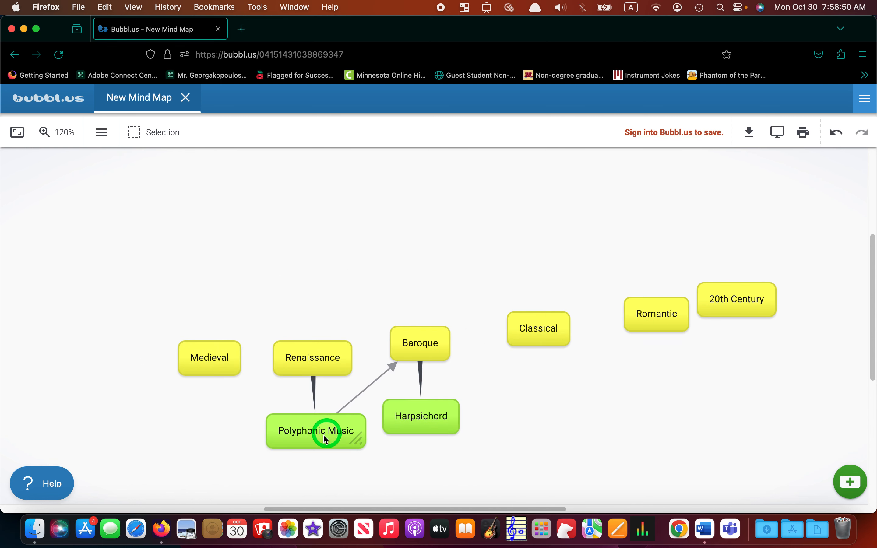
# - Draw a second arrow from the Polyphonic Music bubble to the Medieval bubble
pyautogui.click(308, 428)
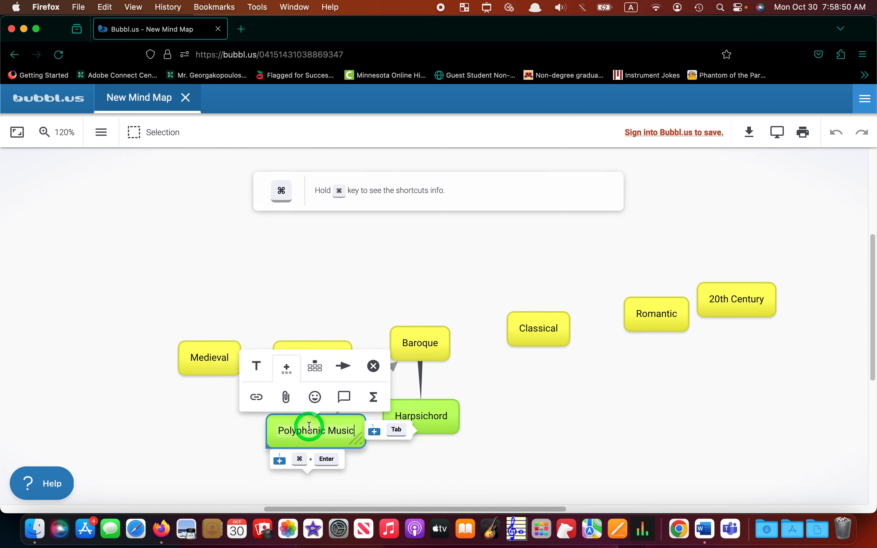
pyautogui.click(343, 364)
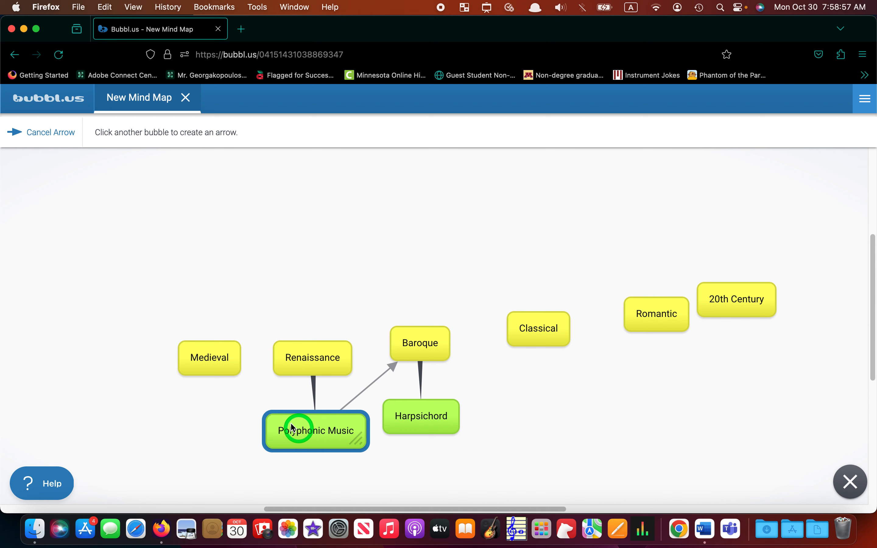
pyautogui.click(225, 373)
pyautogui.click(224, 371)
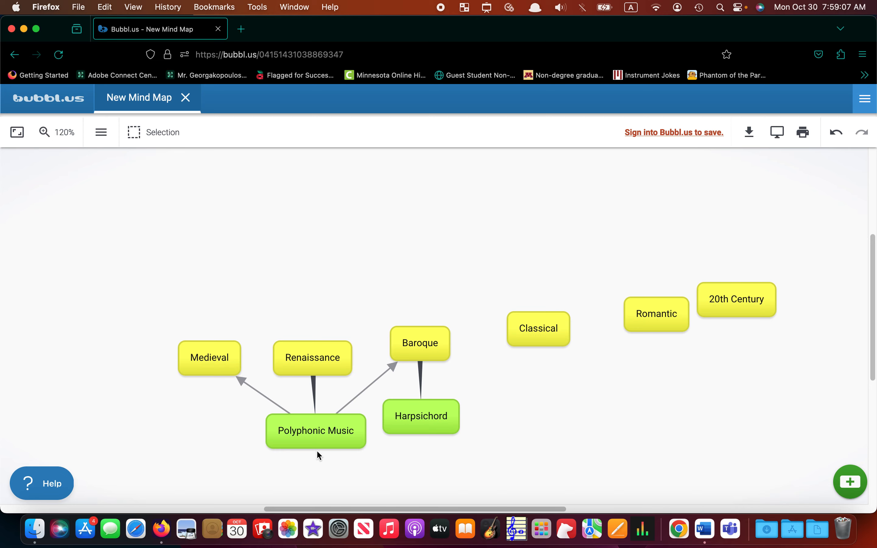
# - Review the list of terms to link in the Compare_Musical_Periods_Concept_Map Word document beside the map, and return the map to full width
pyautogui.moveTo(701, 37); pyautogui.dragTo(873, 37)
pyautogui.scroll(-10, 311, 307)
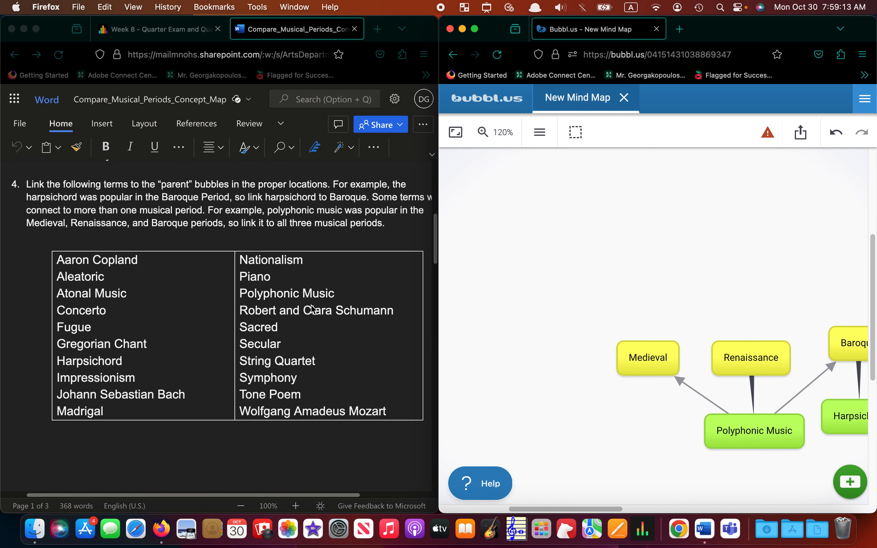
pyautogui.scroll(1, 311, 307)
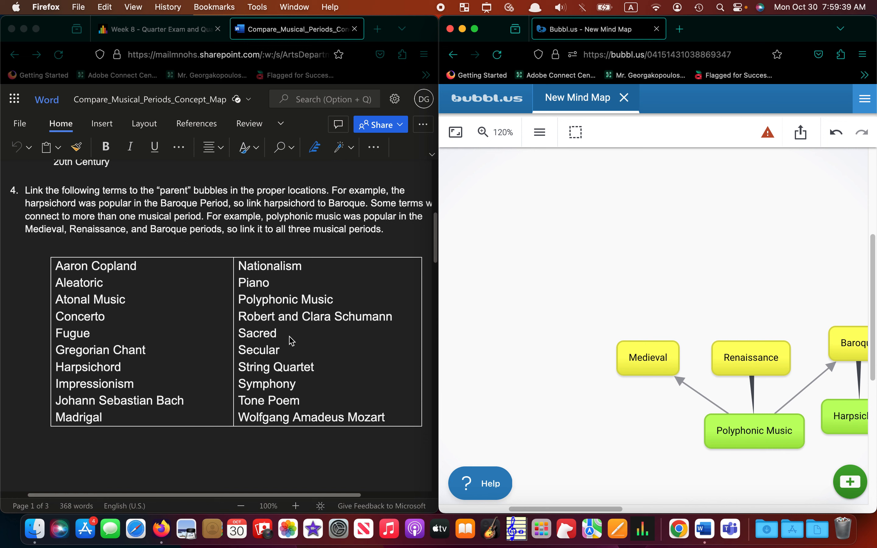
pyautogui.moveTo(776, 263); pyautogui.dragTo(669, 196)
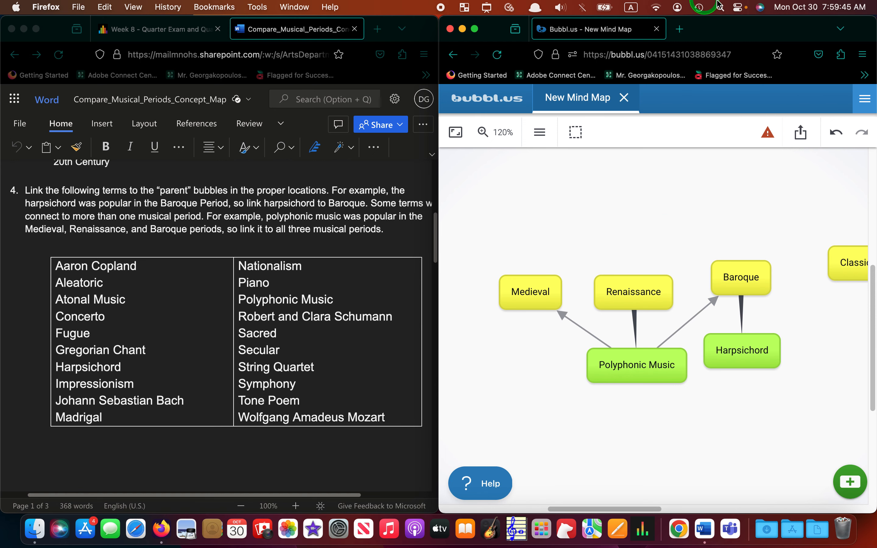
pyautogui.moveTo(713, 31); pyautogui.dragTo(638, 1)
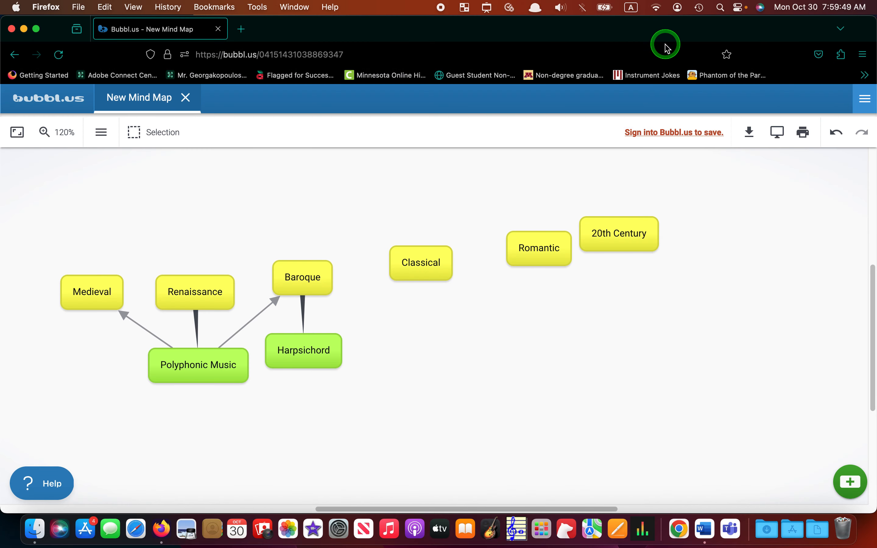
# - Check which file formats the mind map can be downloaded in without exporting it
pyautogui.click(749, 139)
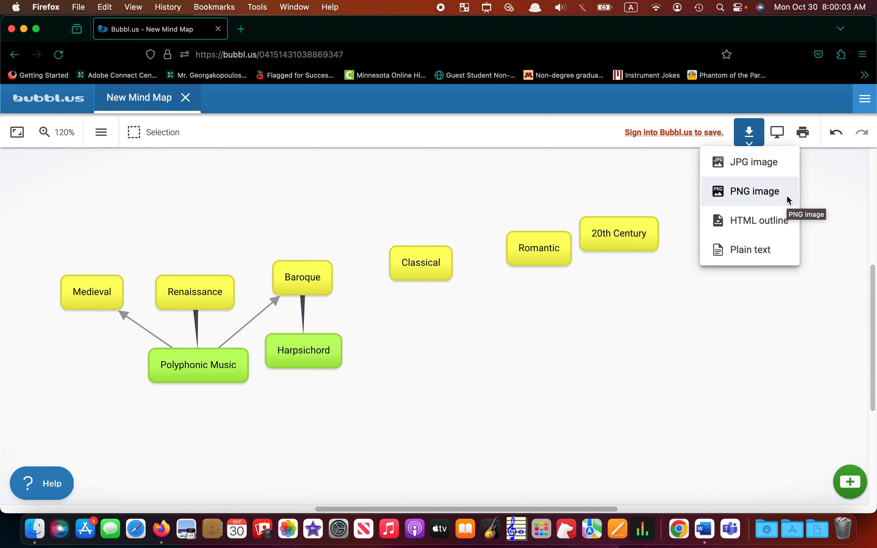
pyautogui.click(790, 321)
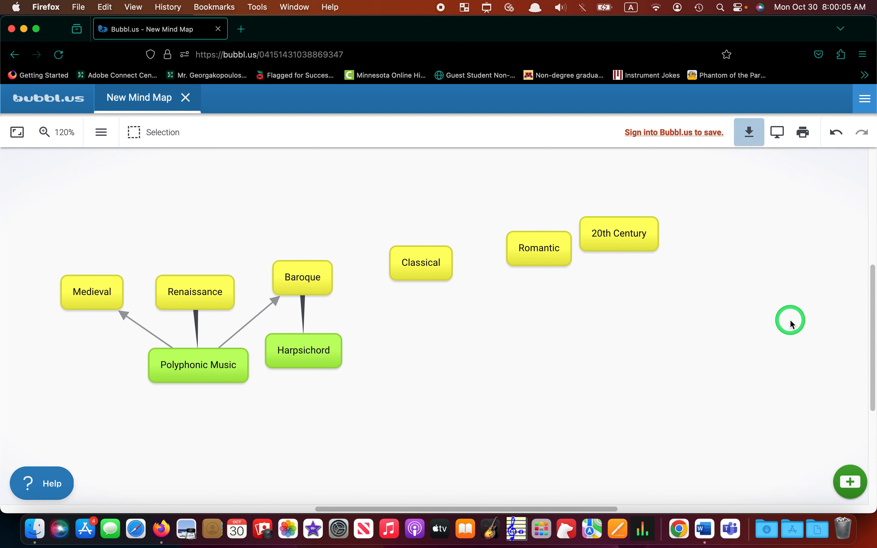